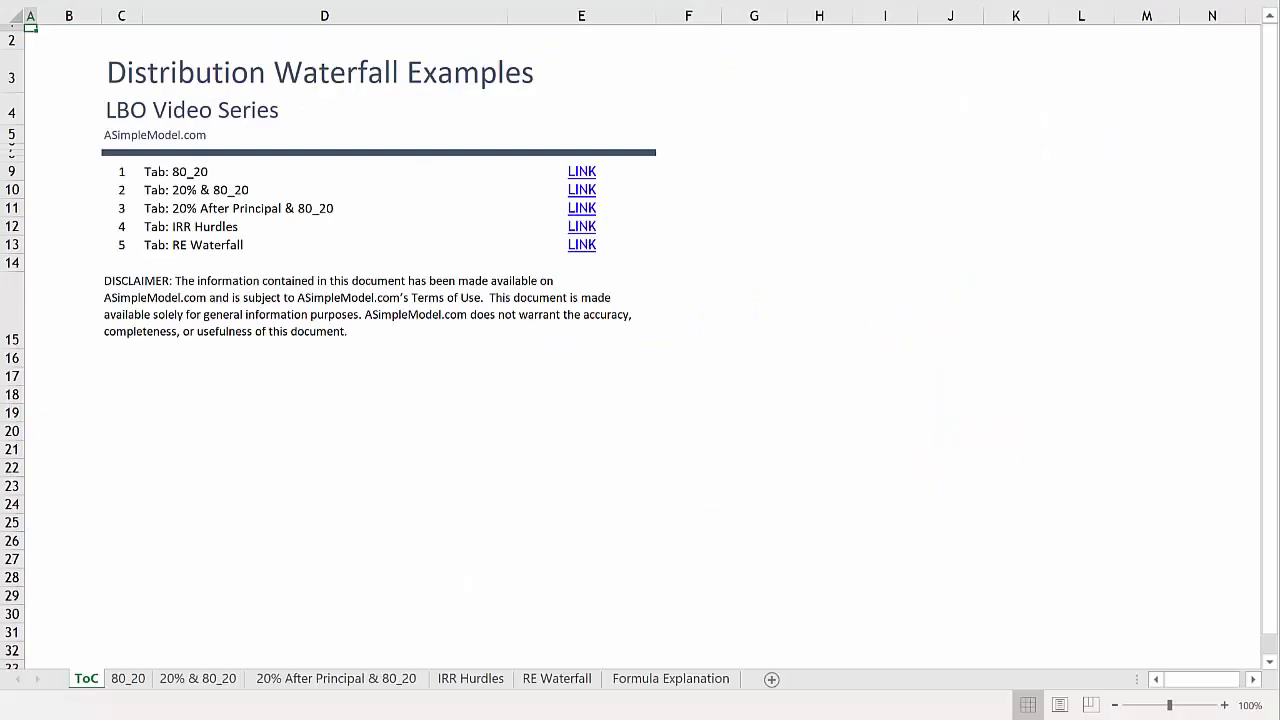
# Jump from the table of contents to the 80_20 waterfall sheet
pyautogui.click(581, 172)
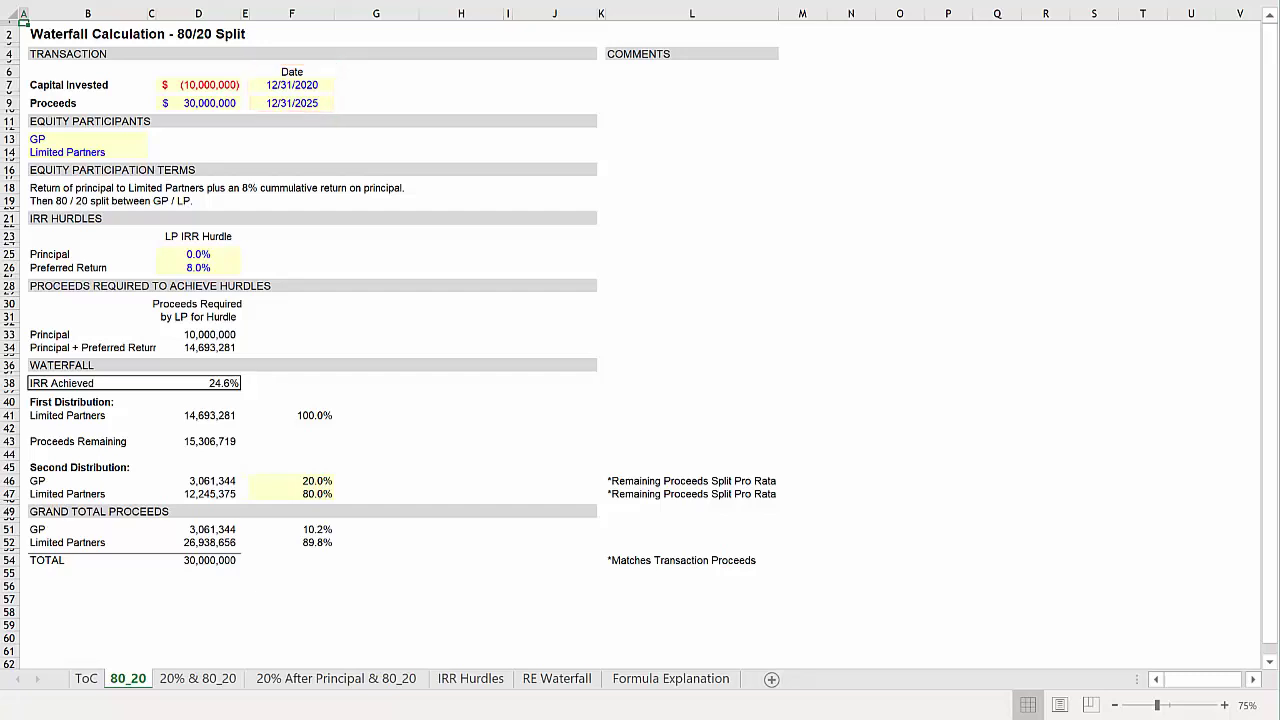
# Replace the YEARFRAC term in D34's preferred return formula with a flat 5 years
pyautogui.press('F2')
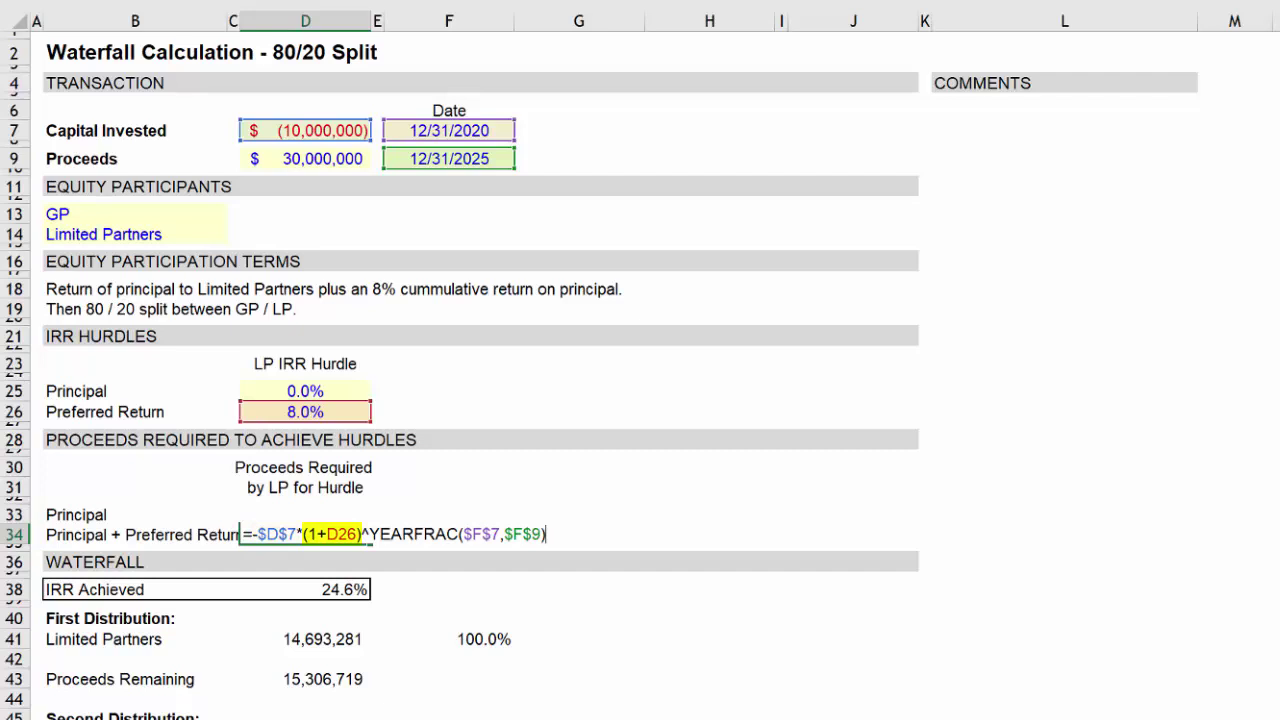
pyautogui.click(502, 534)
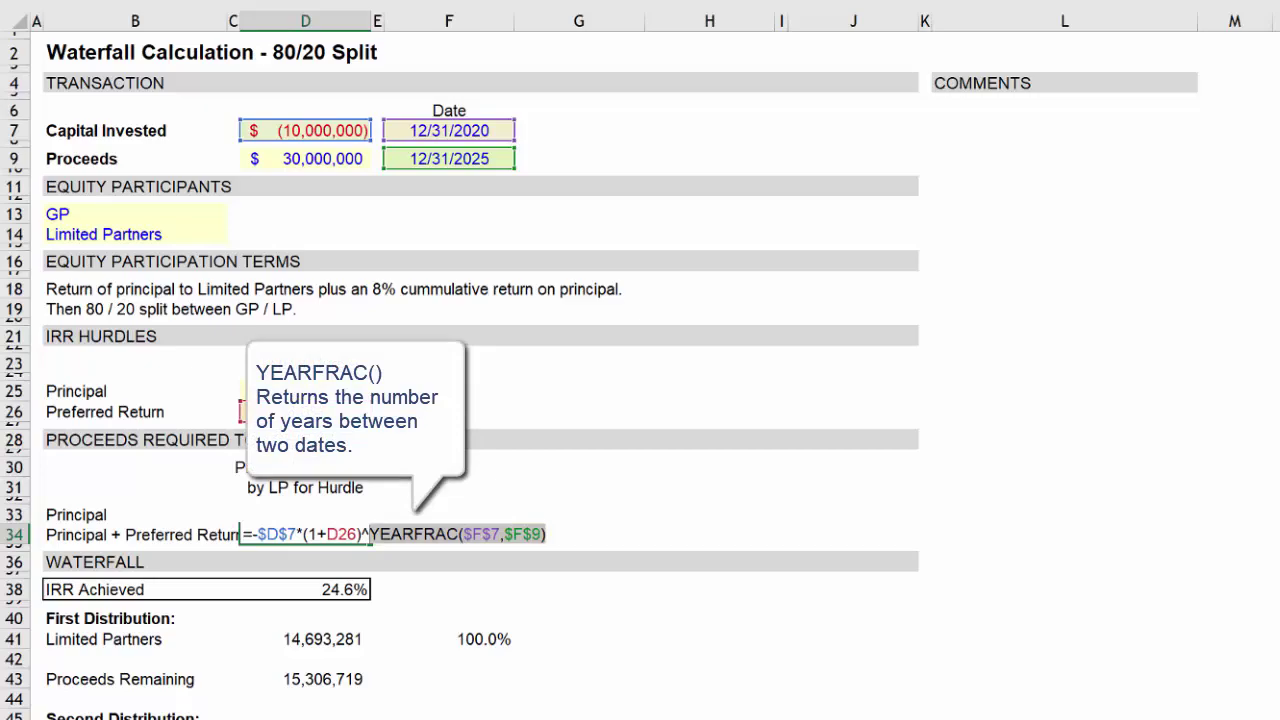
pyautogui.write('5')
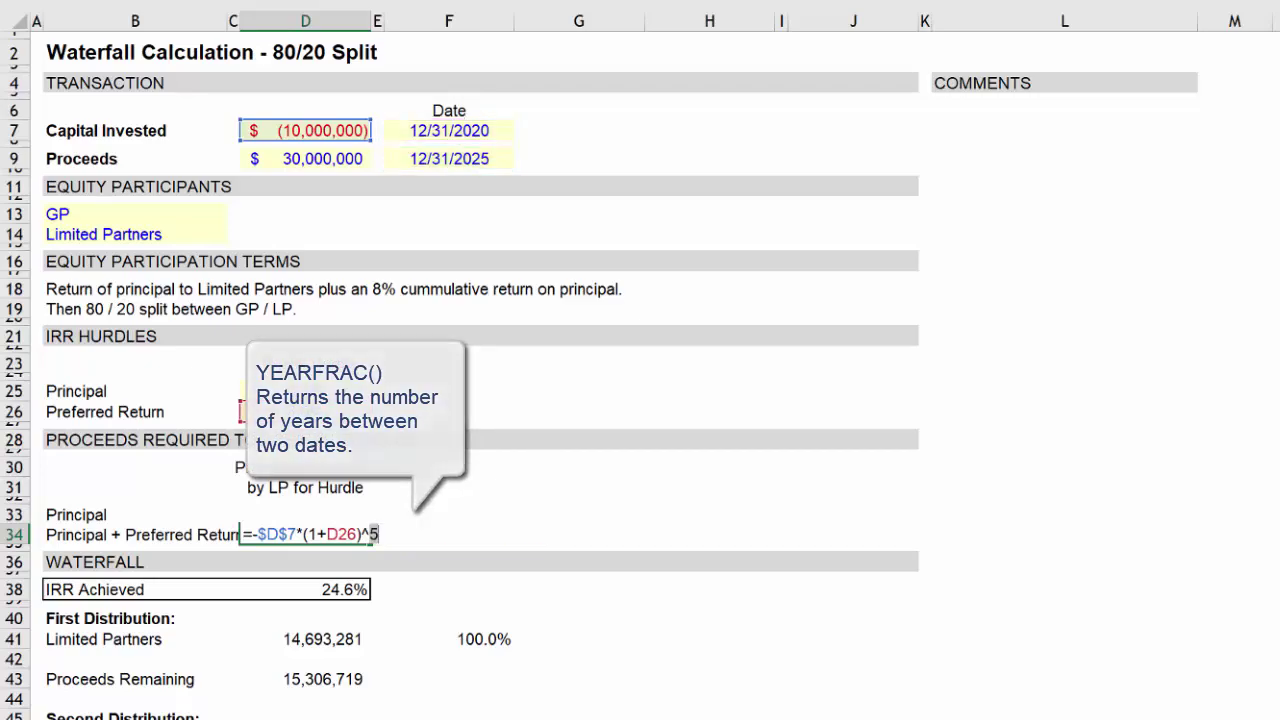
pyautogui.hotkey('ctrl', 'Return')
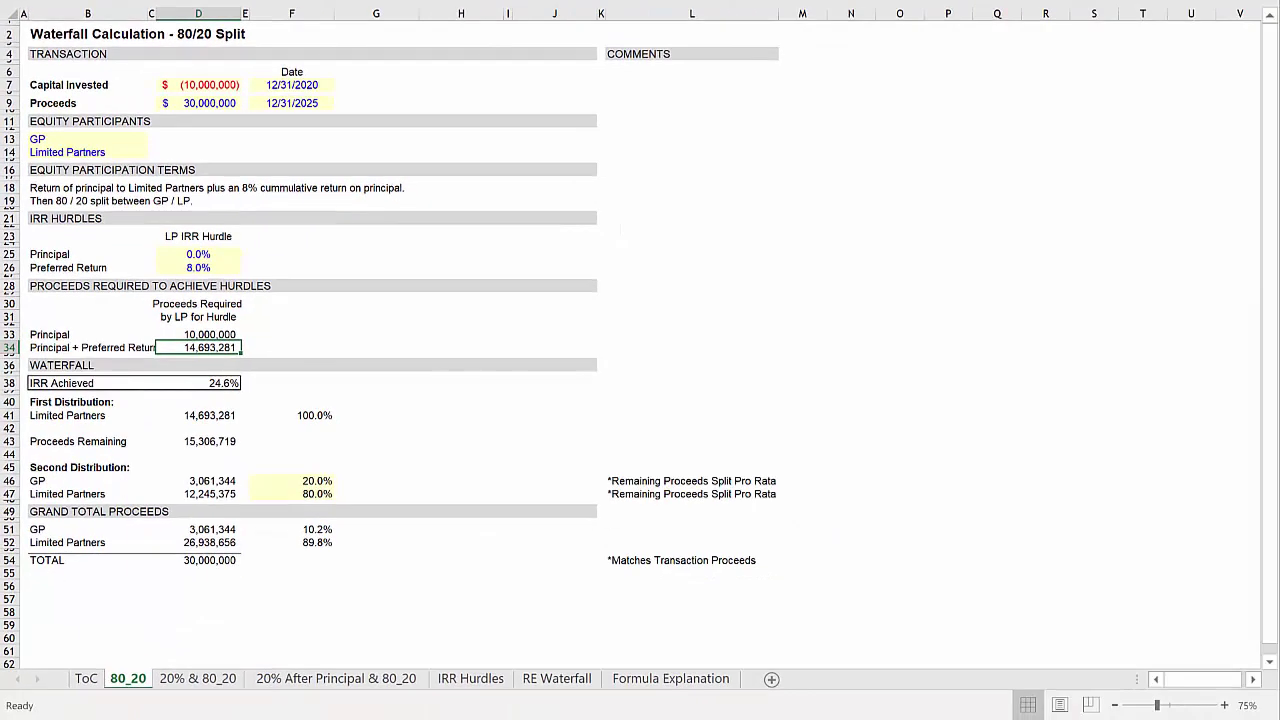
pyautogui.click(713, 681)
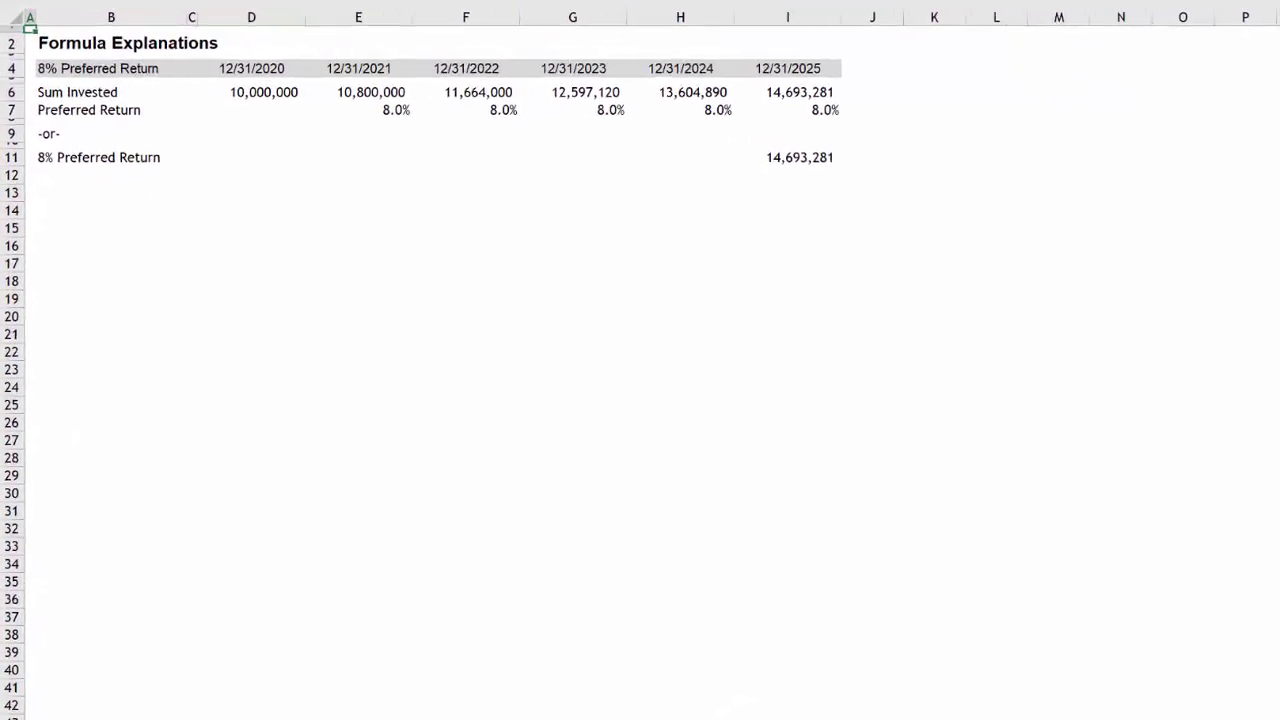
pyautogui.click(358, 92)
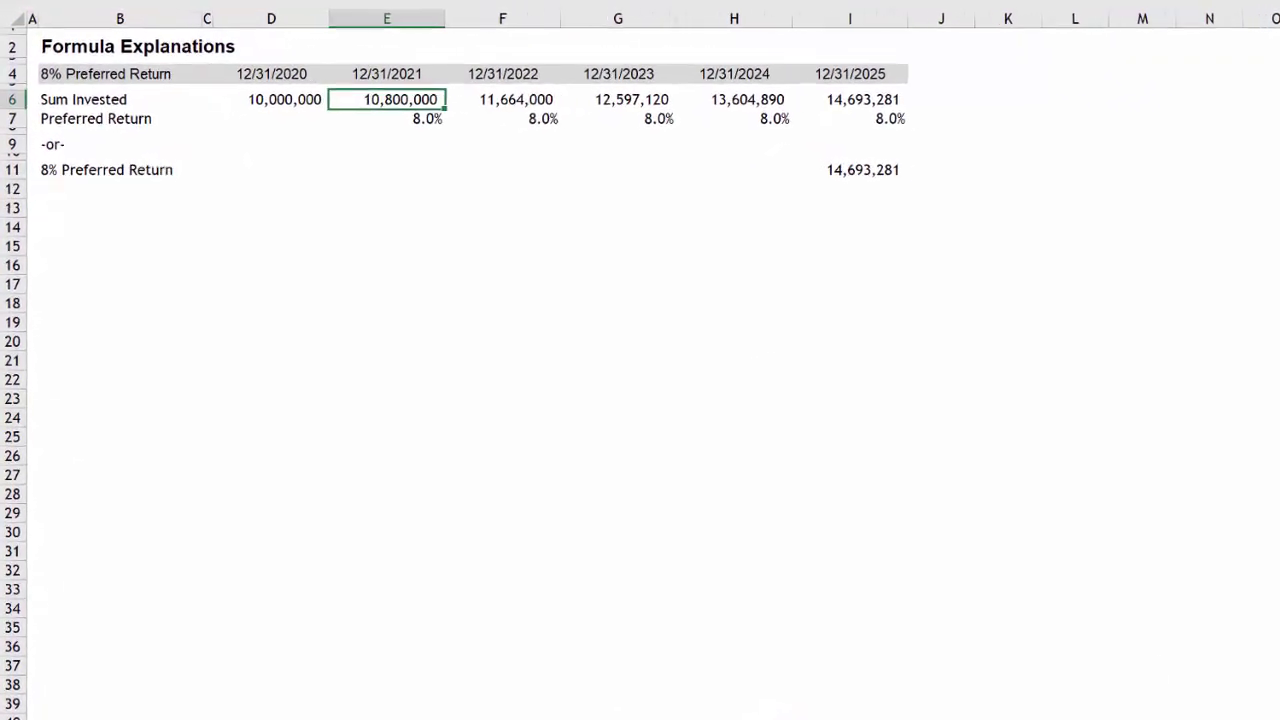
pyautogui.press('F2')
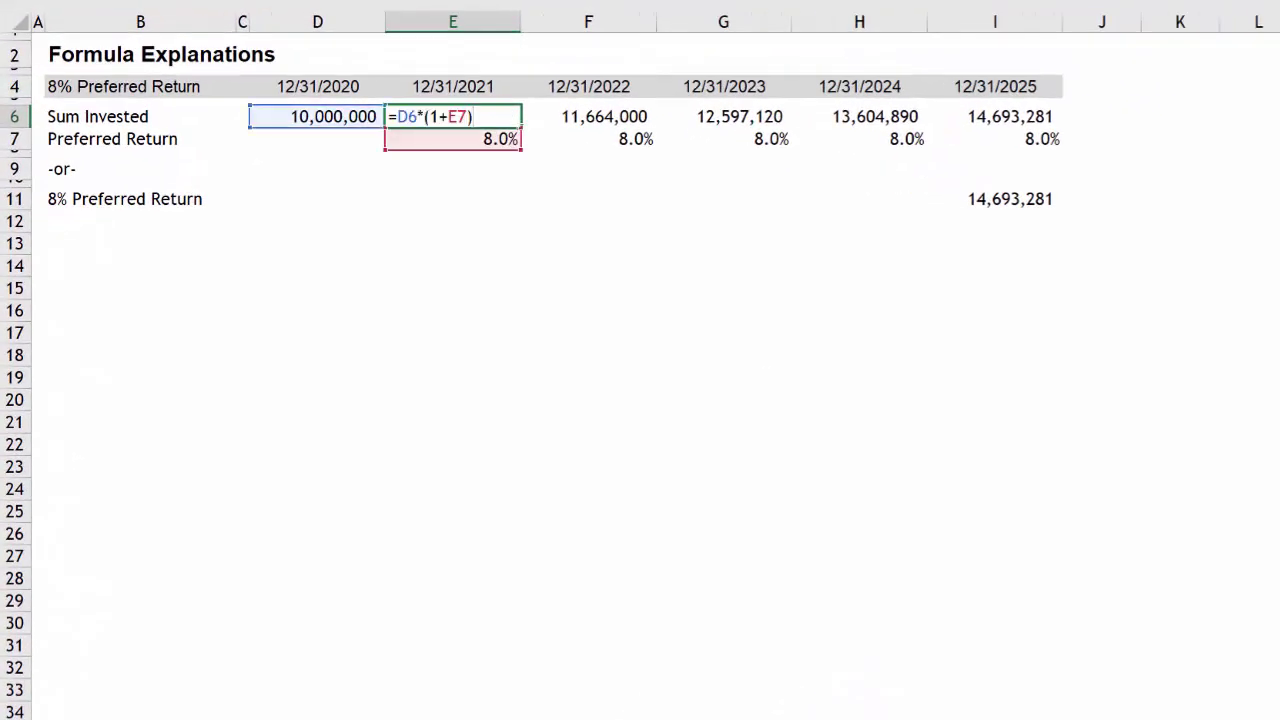
pyautogui.press('Escape')
pyautogui.press('Right')
pyautogui.press('F2')
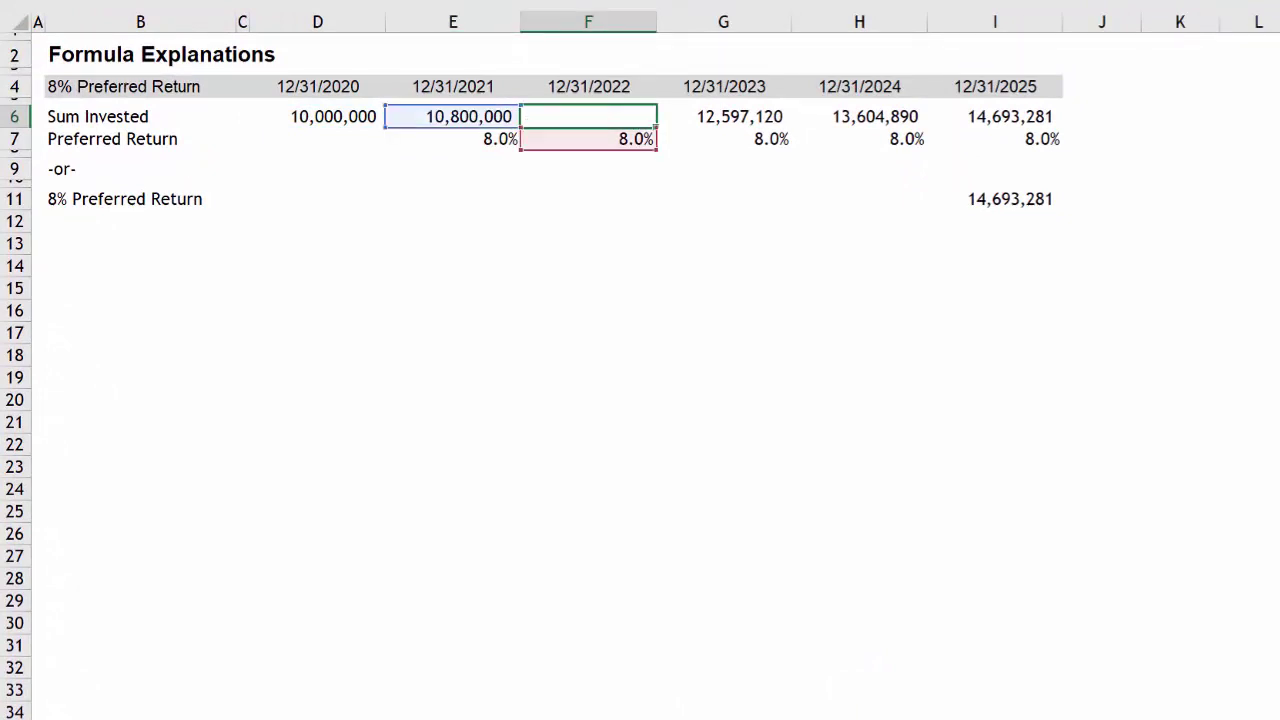
pyautogui.press('Escape')
pyautogui.press('Right')
pyautogui.press('F2')
pyautogui.press('Escape')
pyautogui.press('Right')
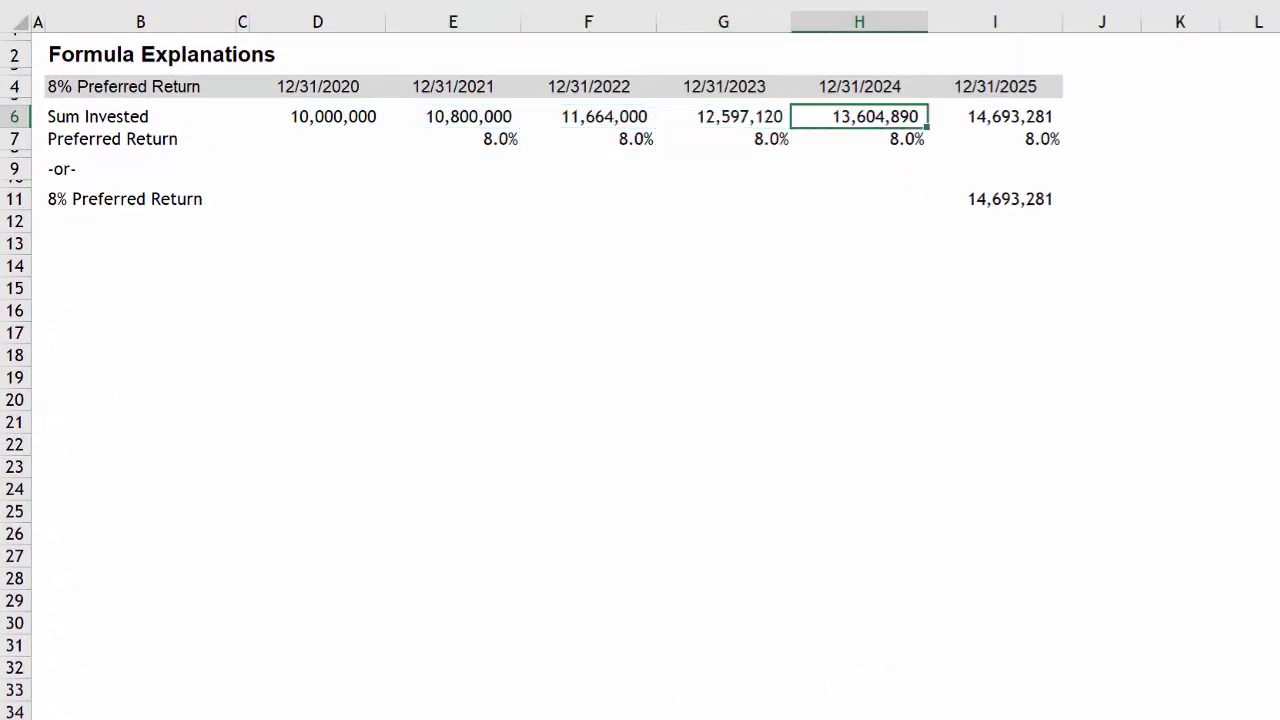
pyautogui.press('F2')
pyautogui.press('Escape')
pyautogui.press('Right')
pyautogui.press('F2')
pyautogui.press('Escape')
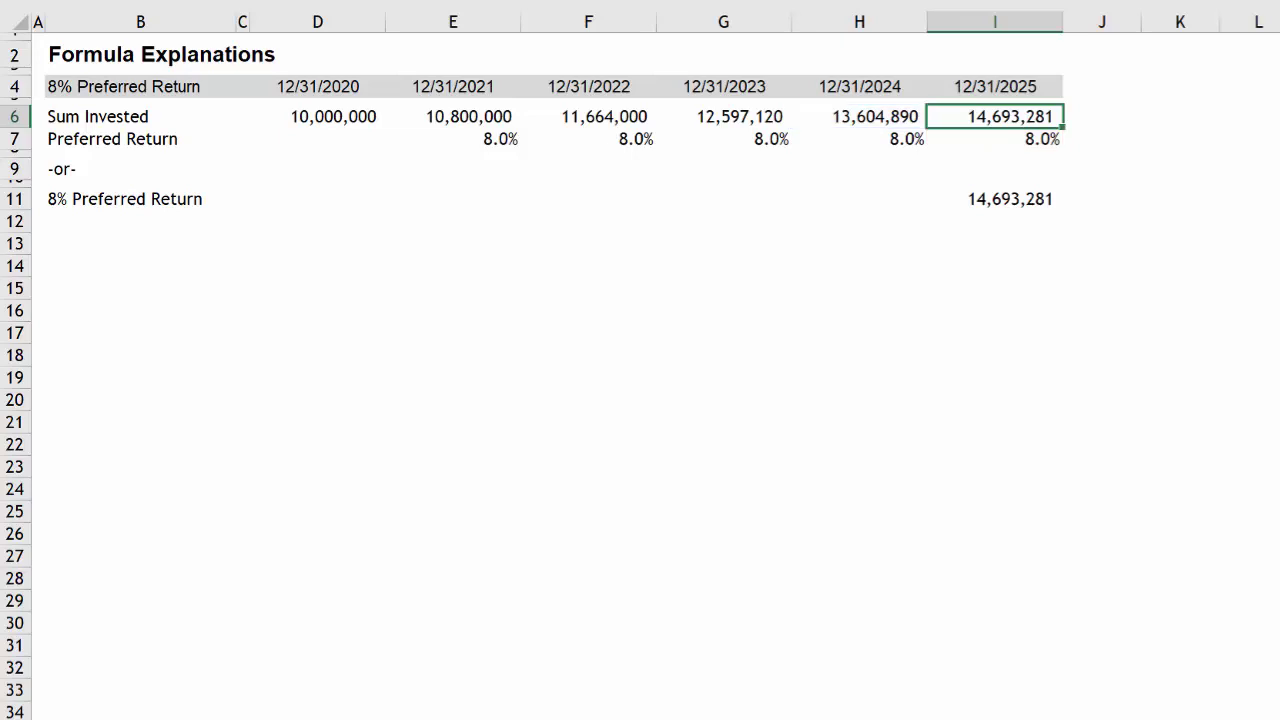
pyautogui.press('Down')
pyautogui.press('Down')
pyautogui.press('Down')
pyautogui.press('Down')
pyautogui.press('Down')
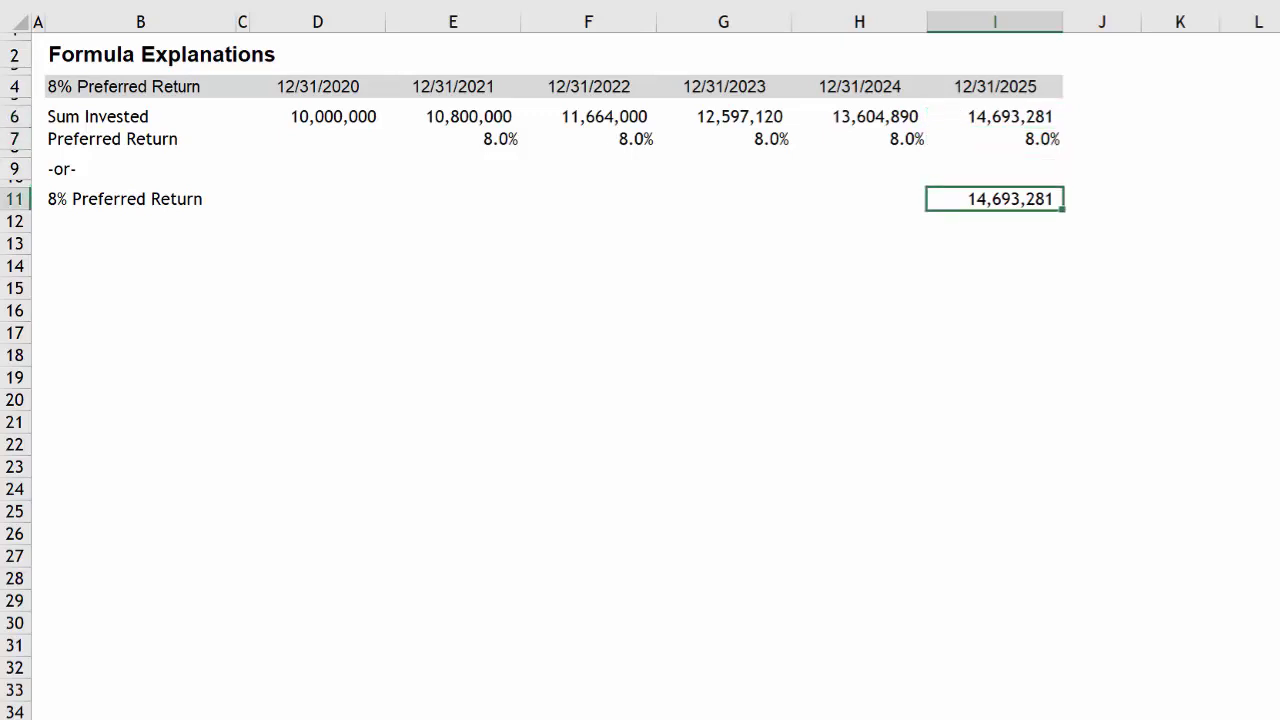
pyautogui.press('F2')
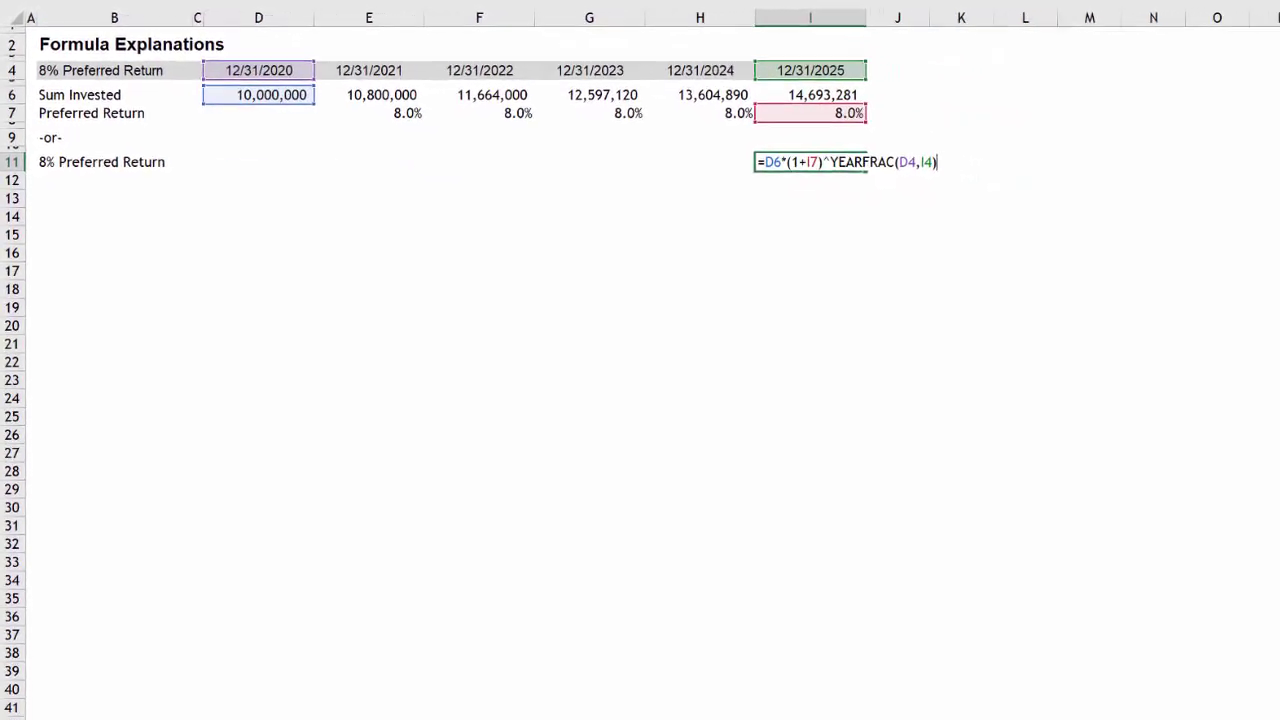
pyautogui.press('Escape')
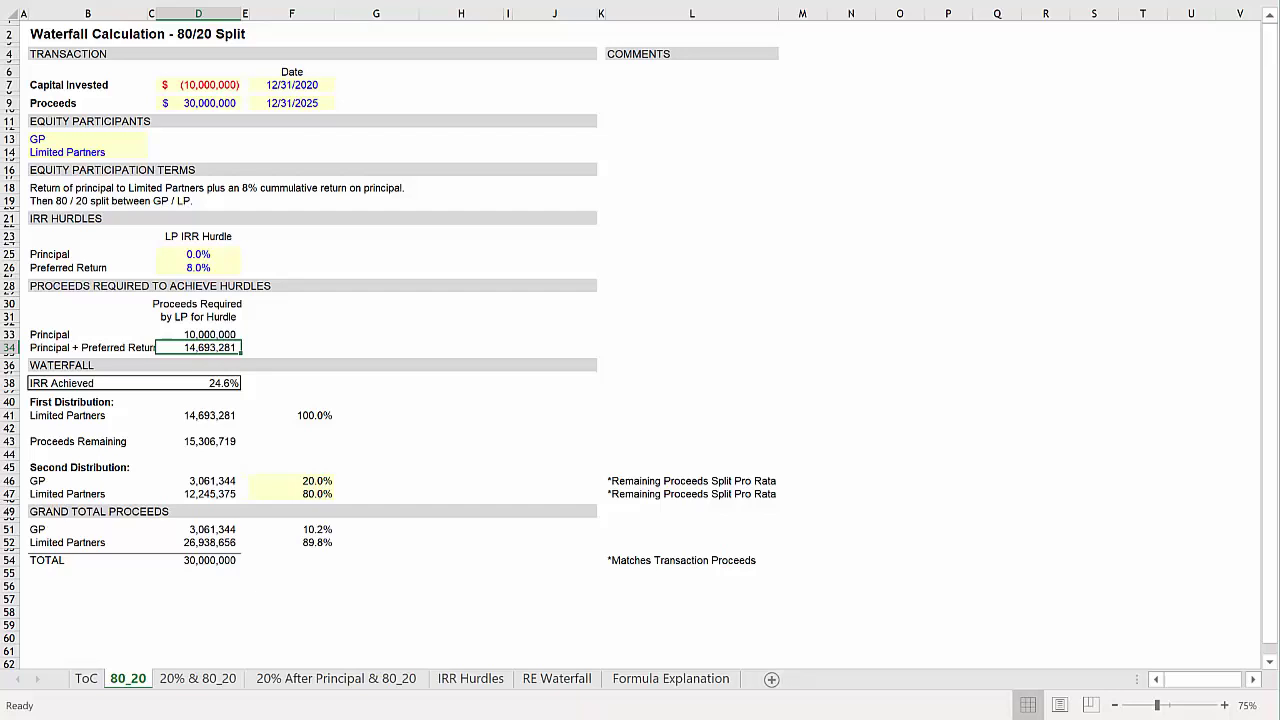
# Display D41's =MIN(D34,D9) formula for the Limited Partners' first distribution
pyautogui.click(198, 415)
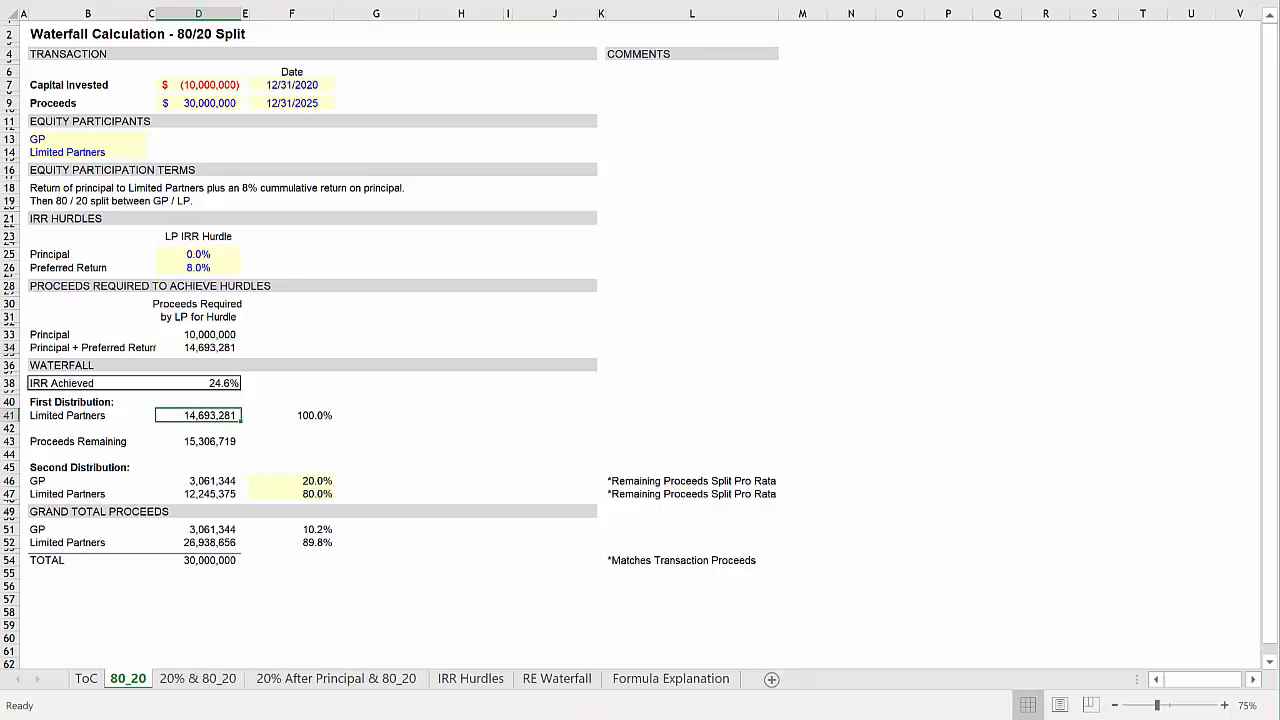
pyautogui.press('F2')
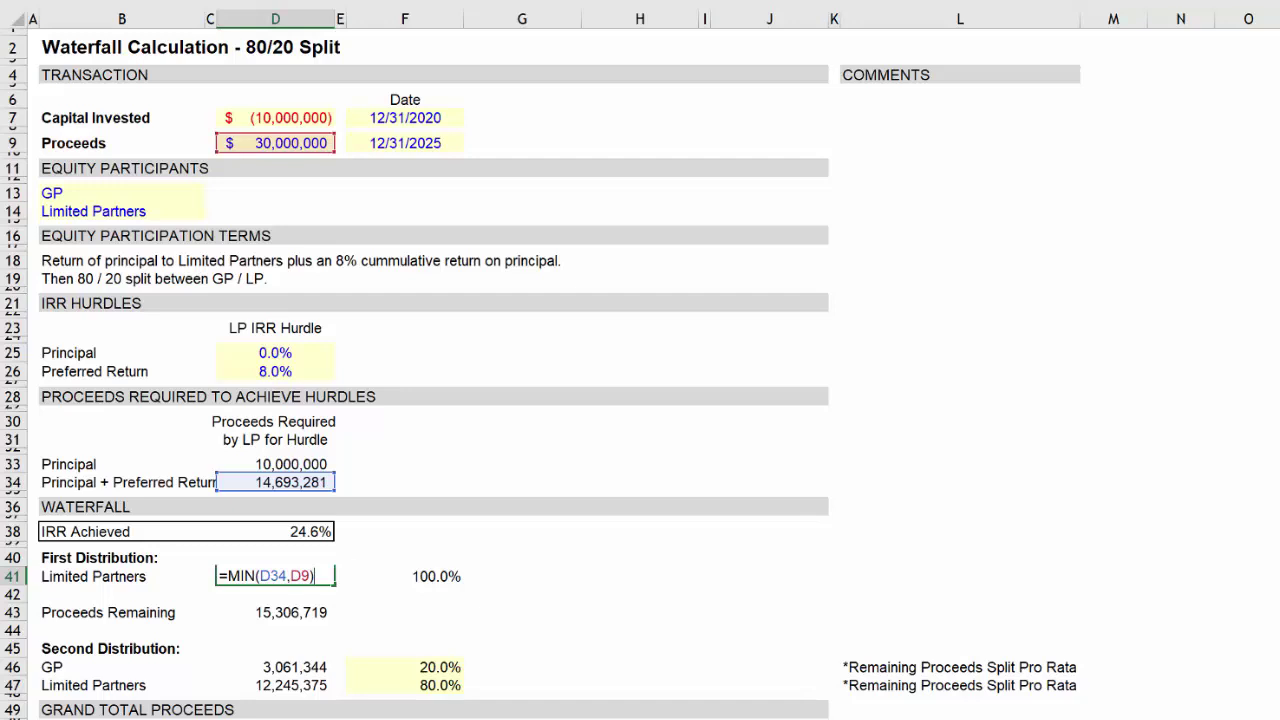
pyautogui.press('Return')
pyautogui.press('Down')
pyautogui.press('Down')
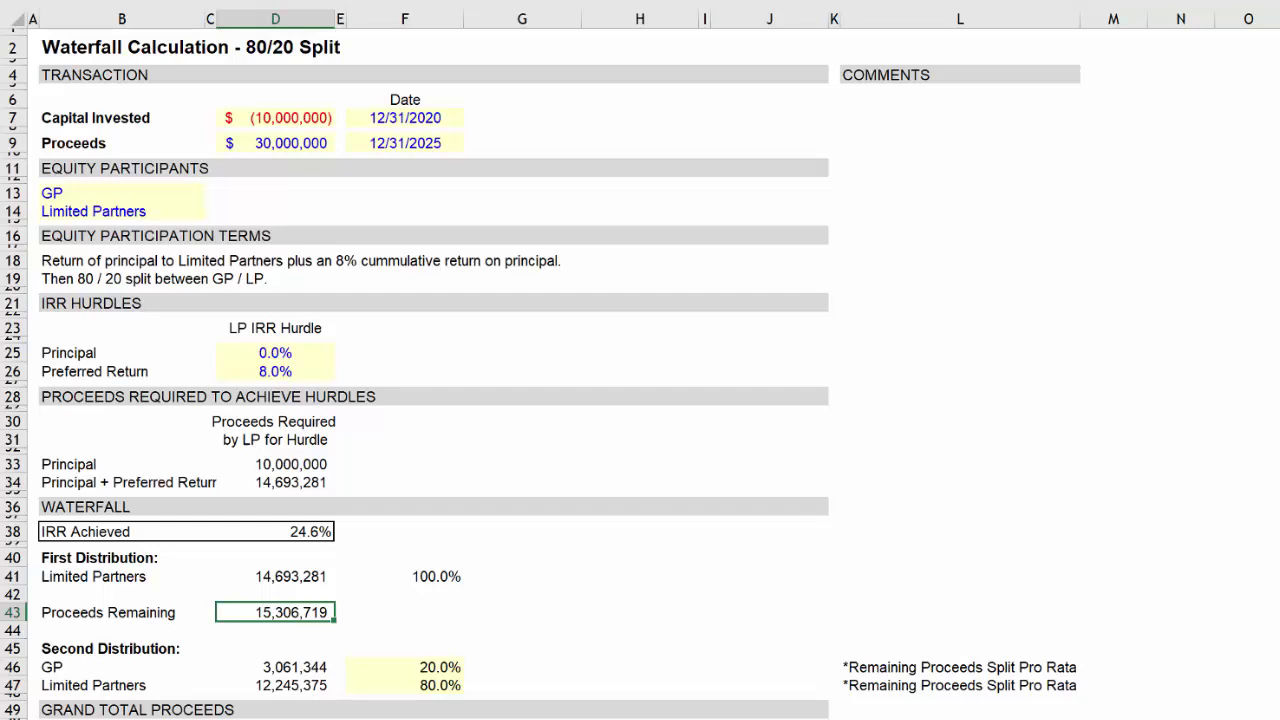
pyautogui.press('F2')
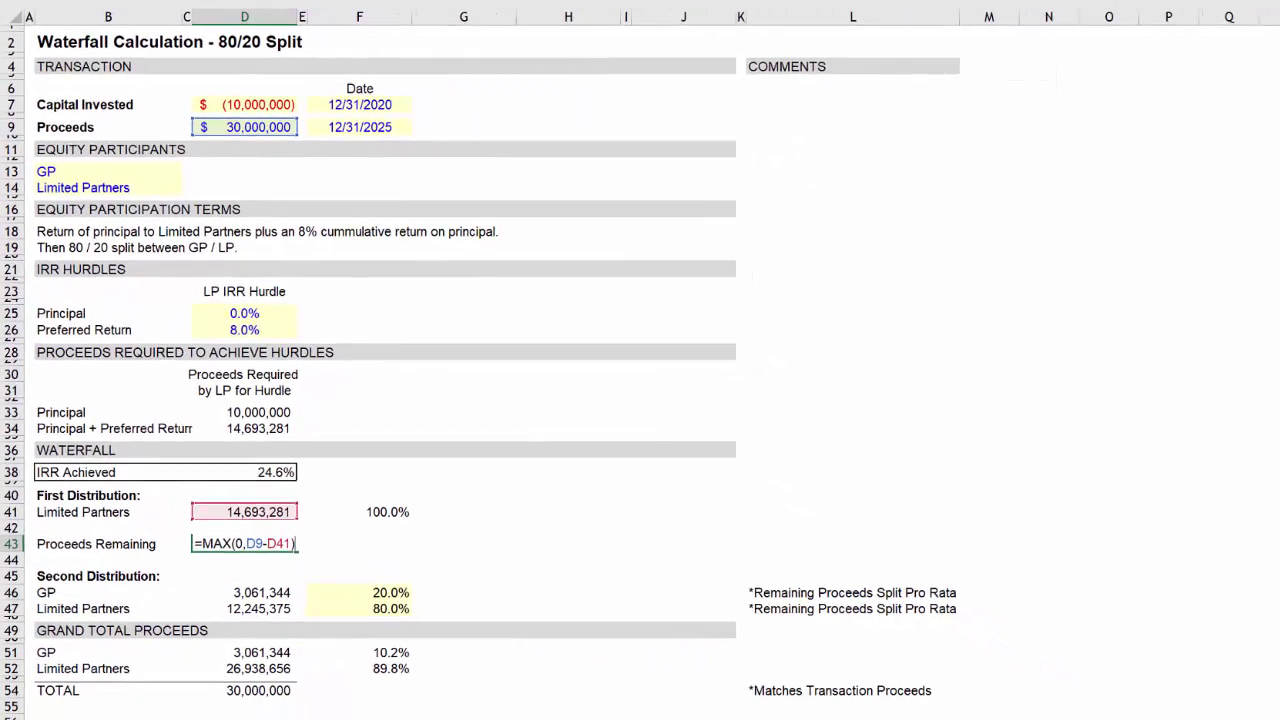
pyautogui.hotkey('ctrl', 'Return')
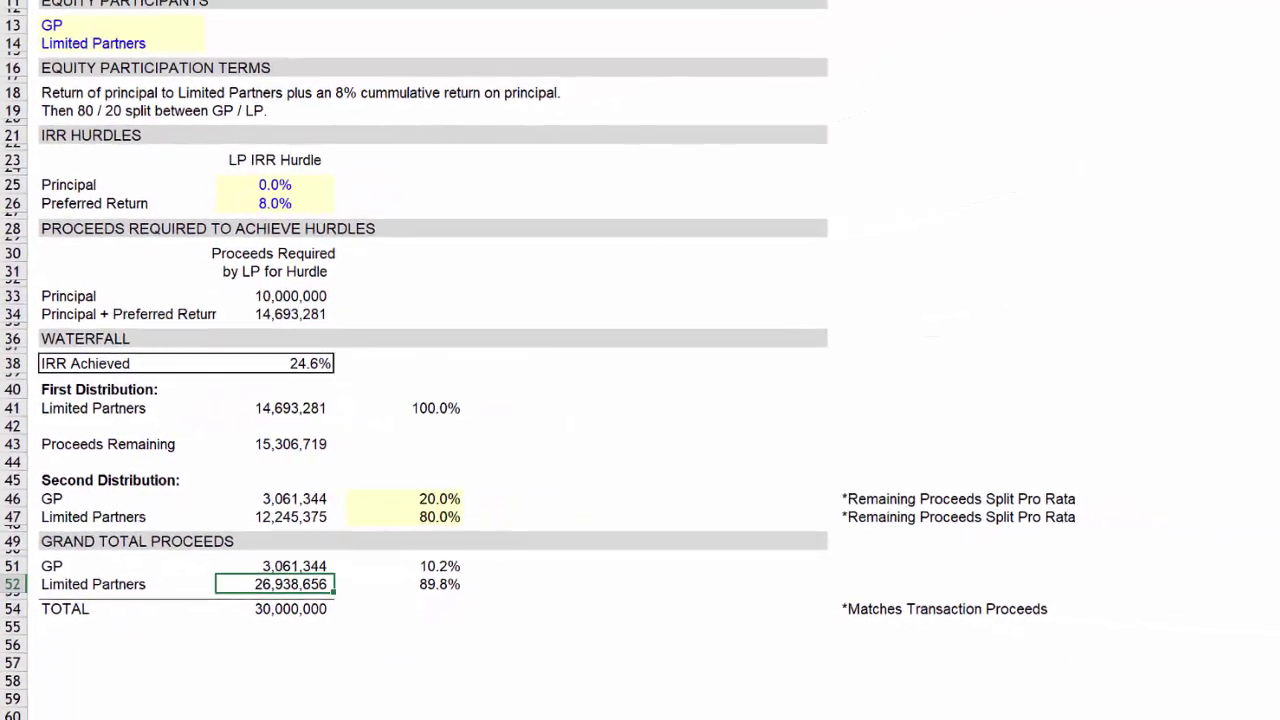
pyautogui.press('Down')
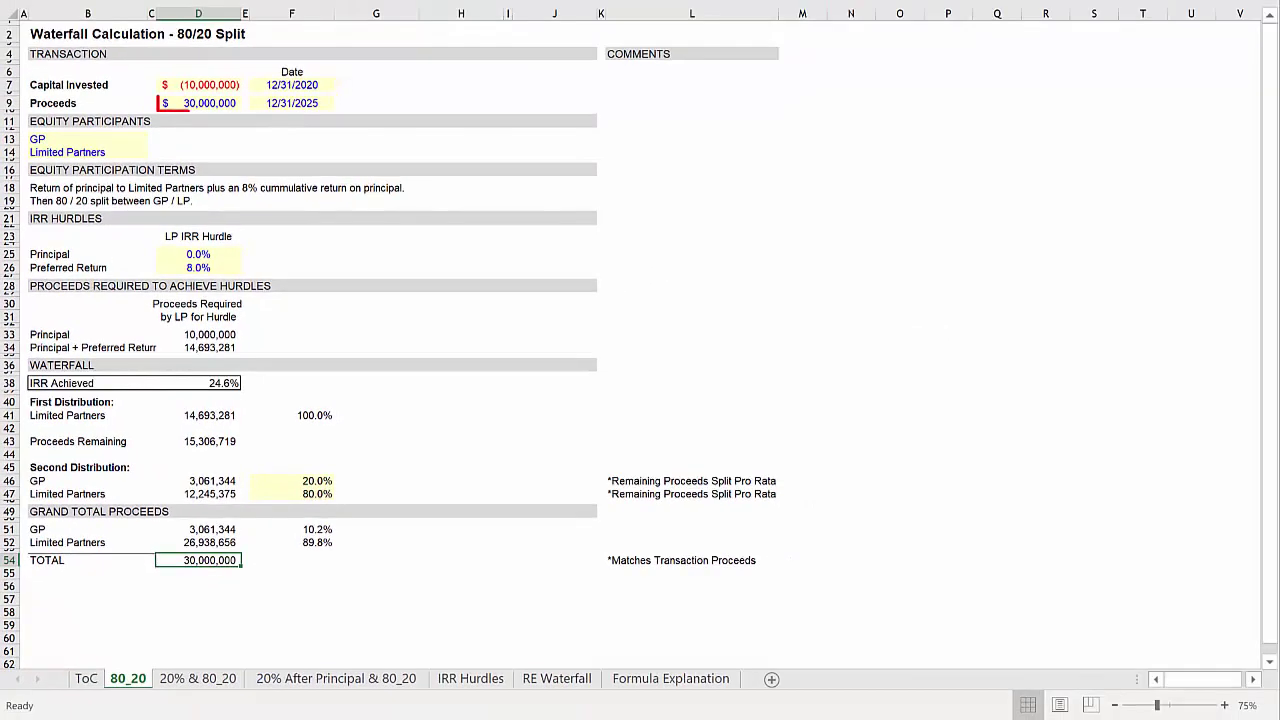